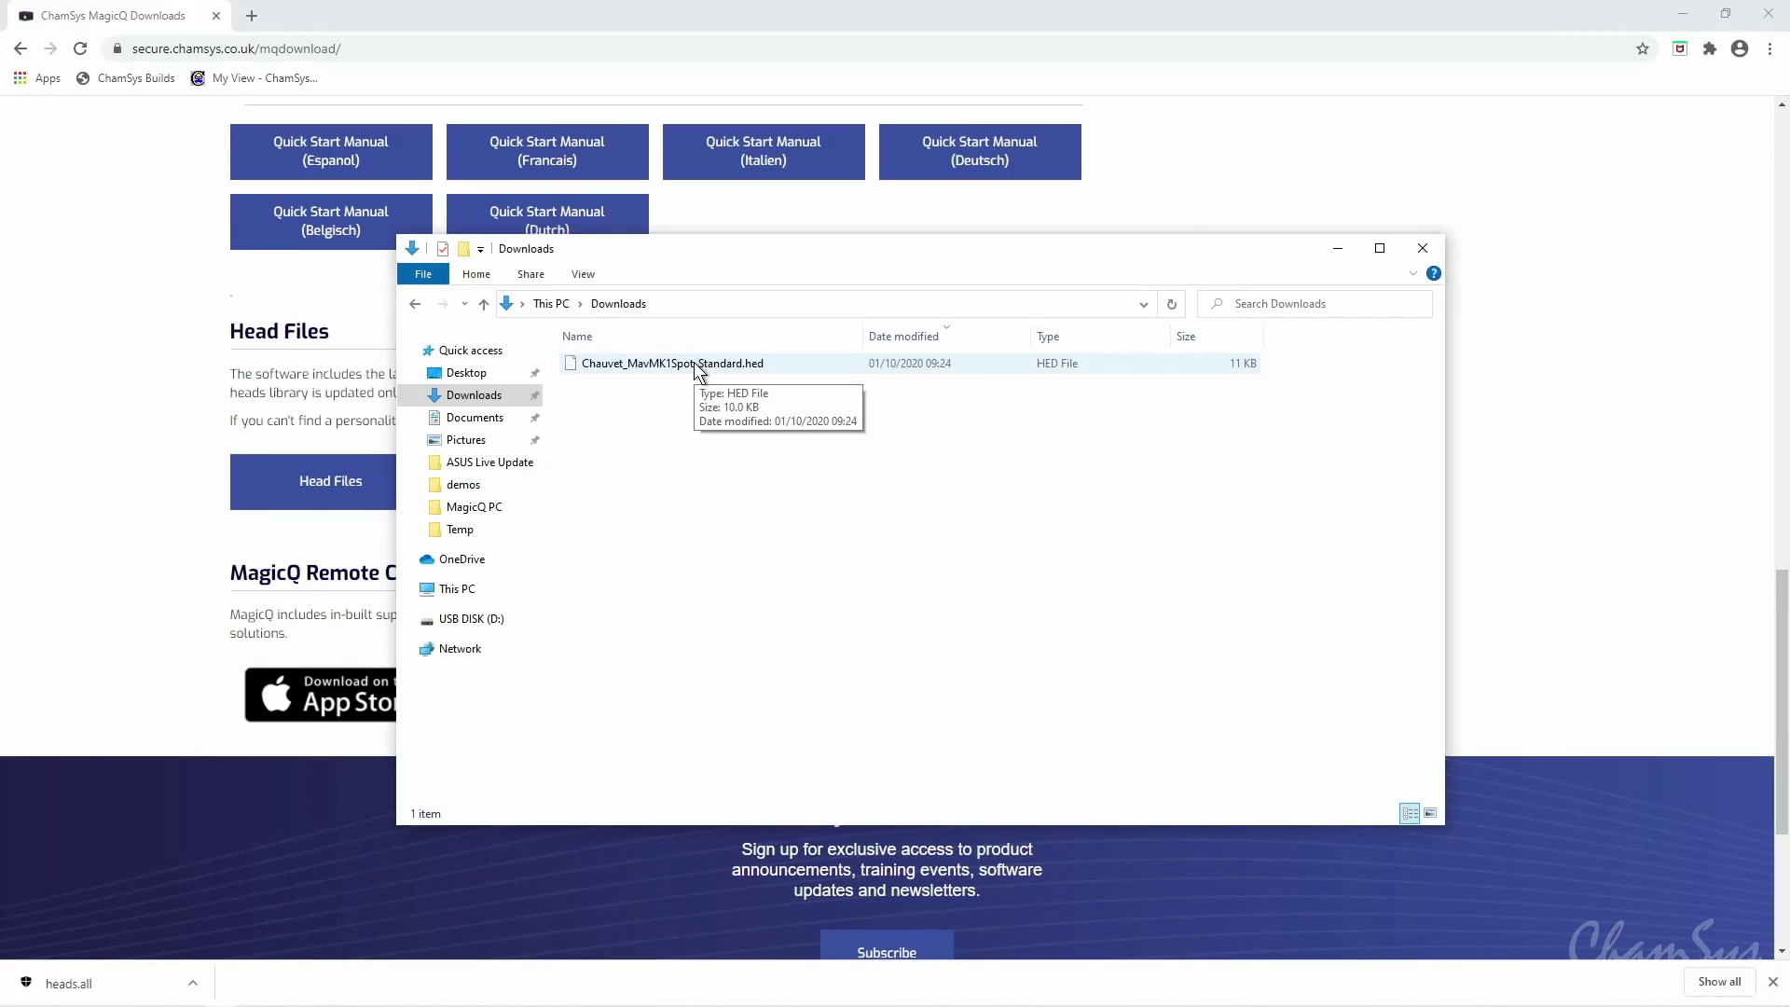
Step: Copy Chauvet_MavMK1Spot_Standard.hed from Downloads and paste it into the empty USB DISK (D:) root
right_click(694, 365)
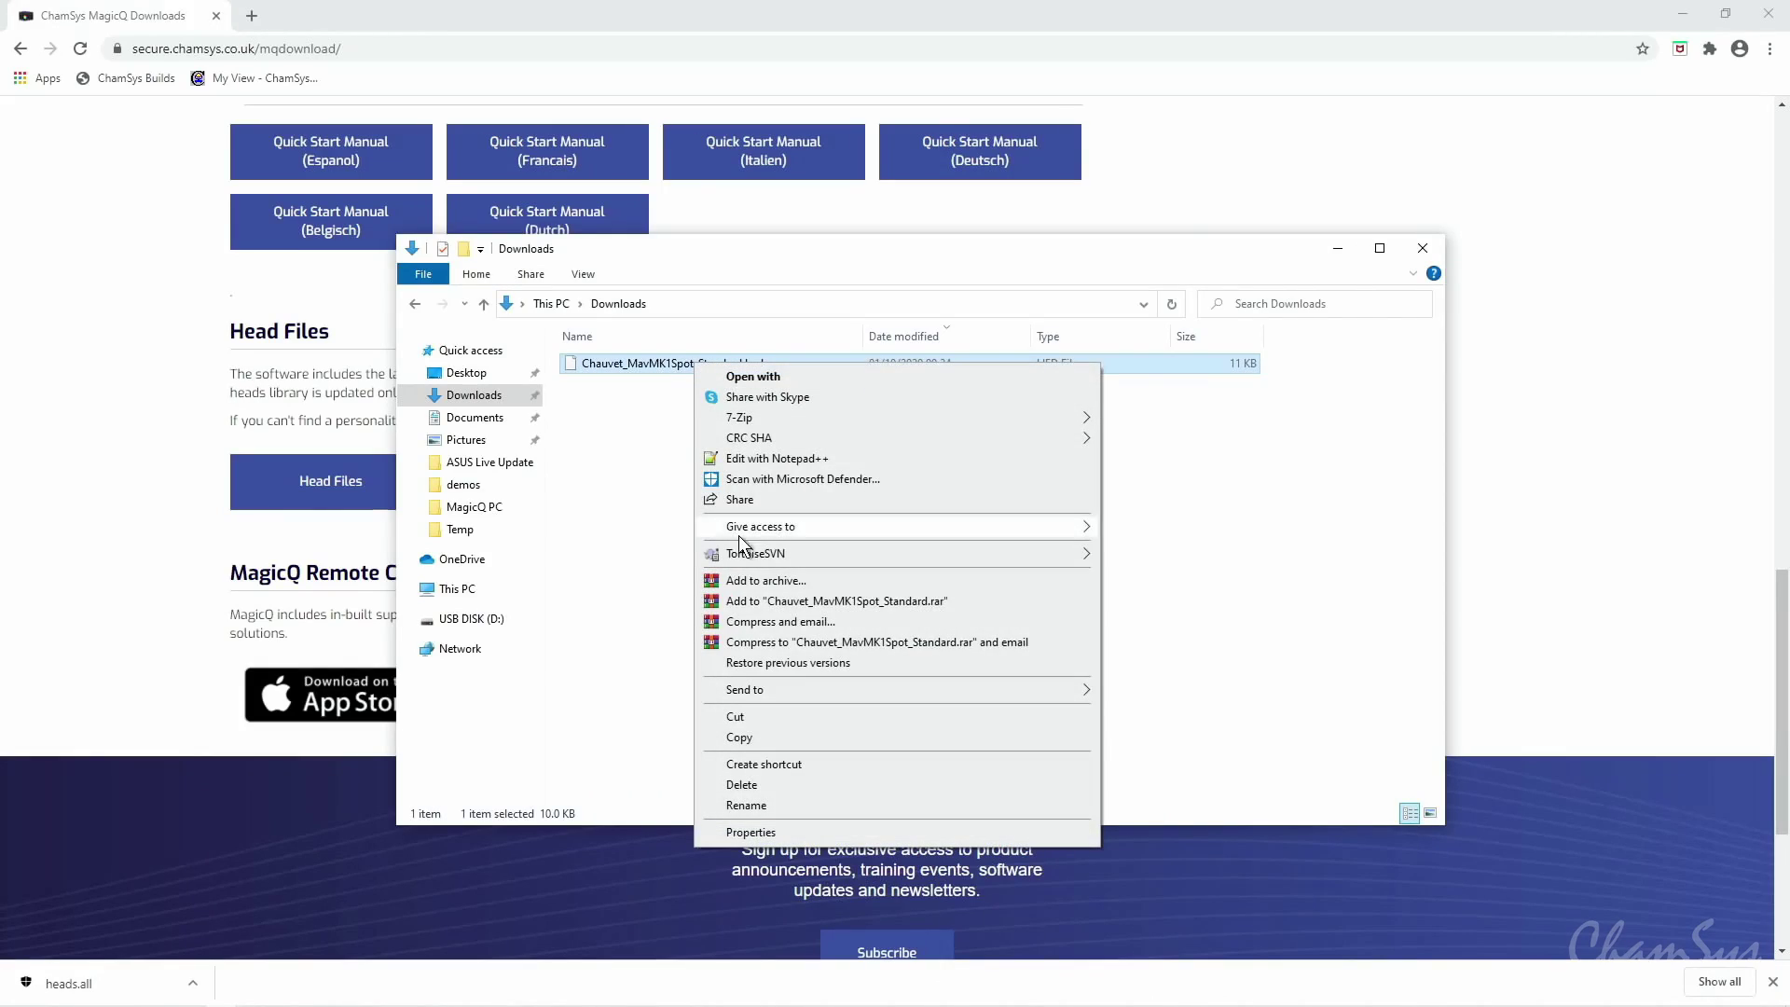
left_click(780, 734)
left_click(483, 626)
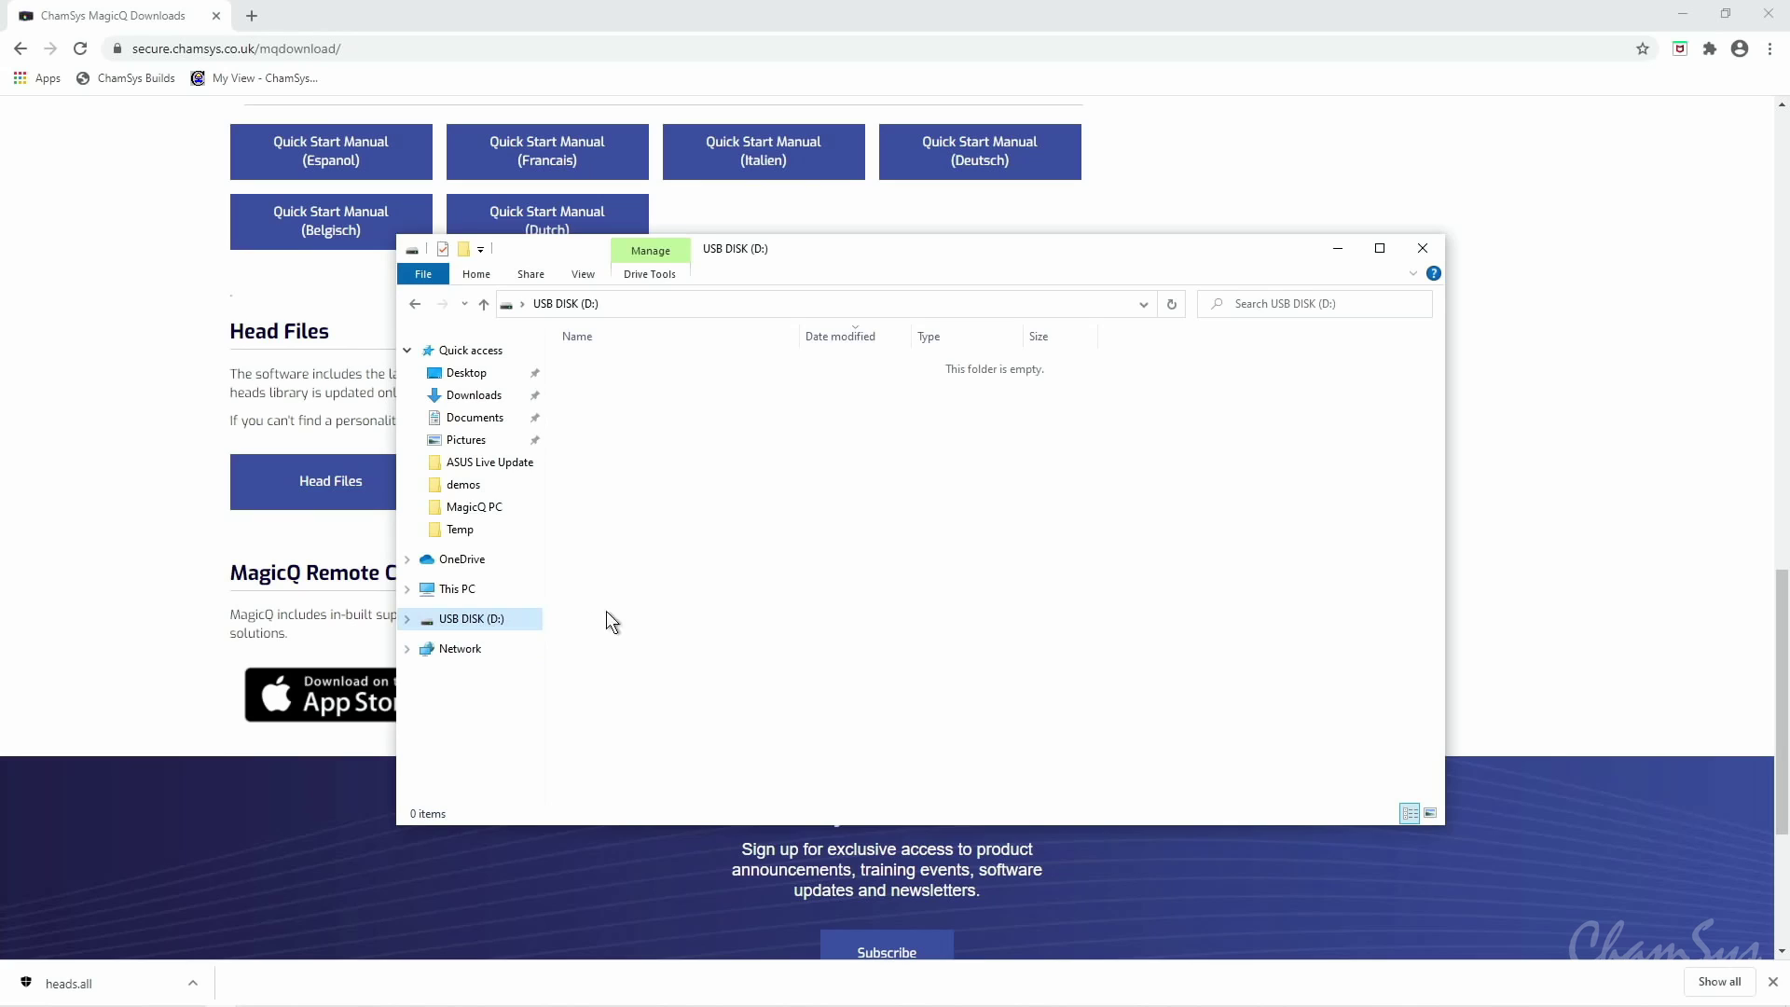
right_click(660, 599)
left_click(704, 726)
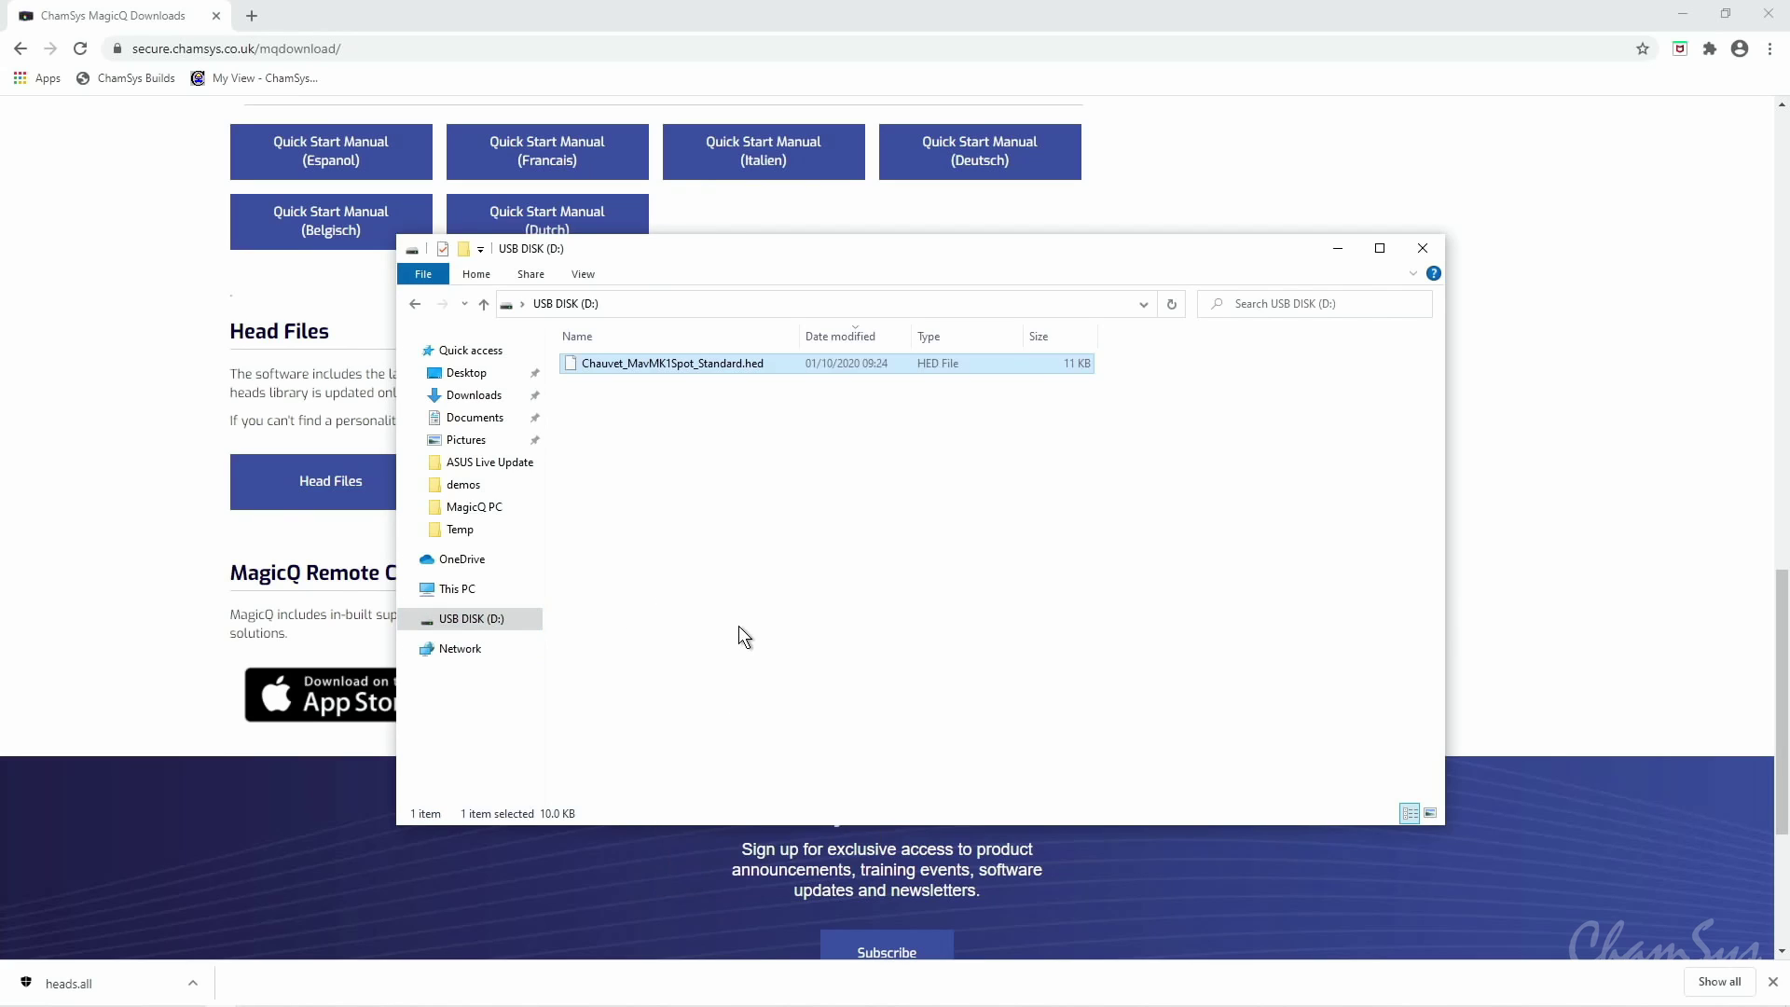